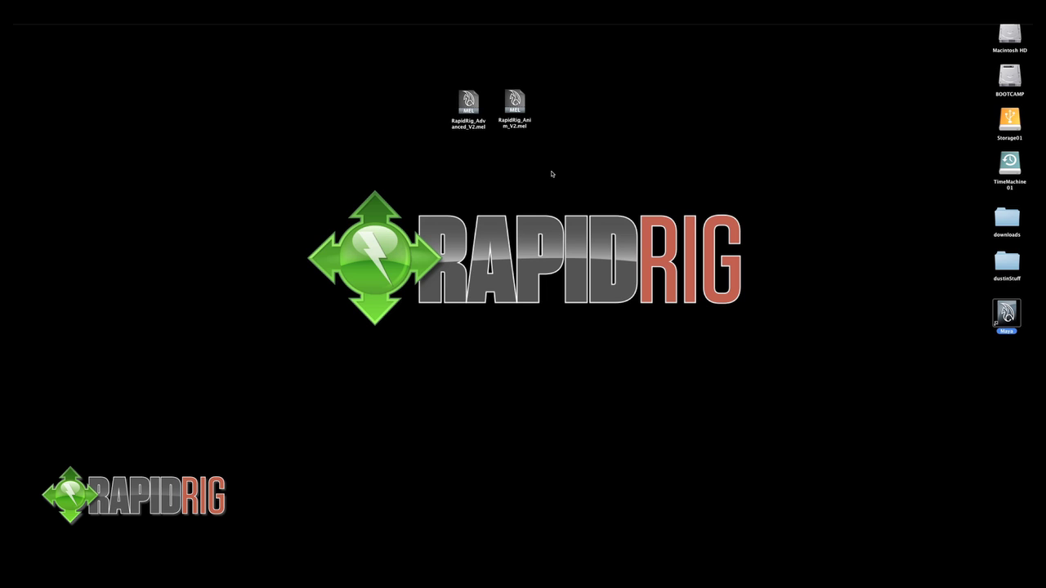
# Review the Mac and PC scripts folder paths and the version line in the jEdit script.
pyautogui.press('super+Tab')
pyautogui.press('super+Tab')
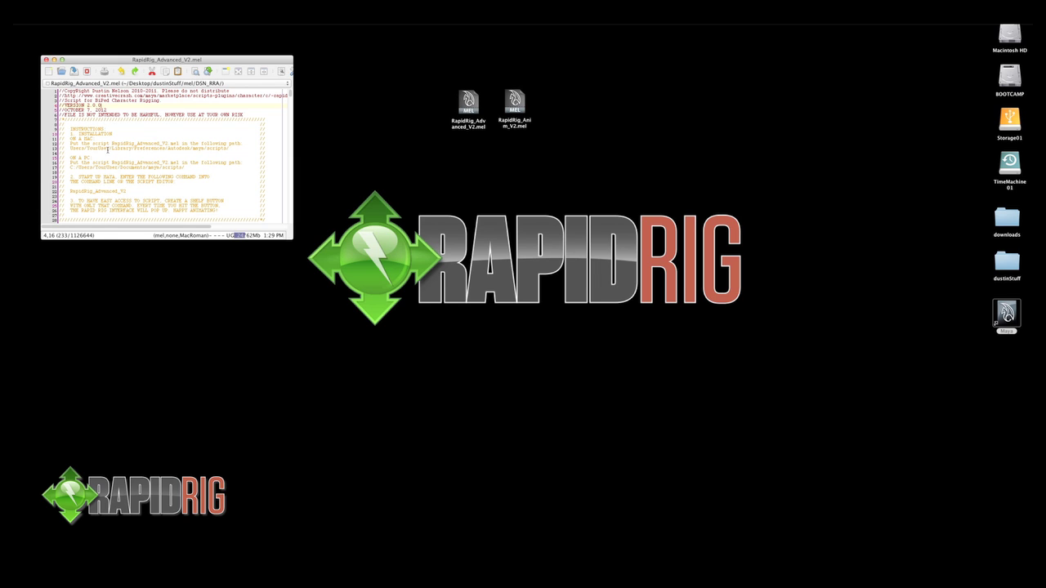
pyautogui.tripleClick(107, 148)
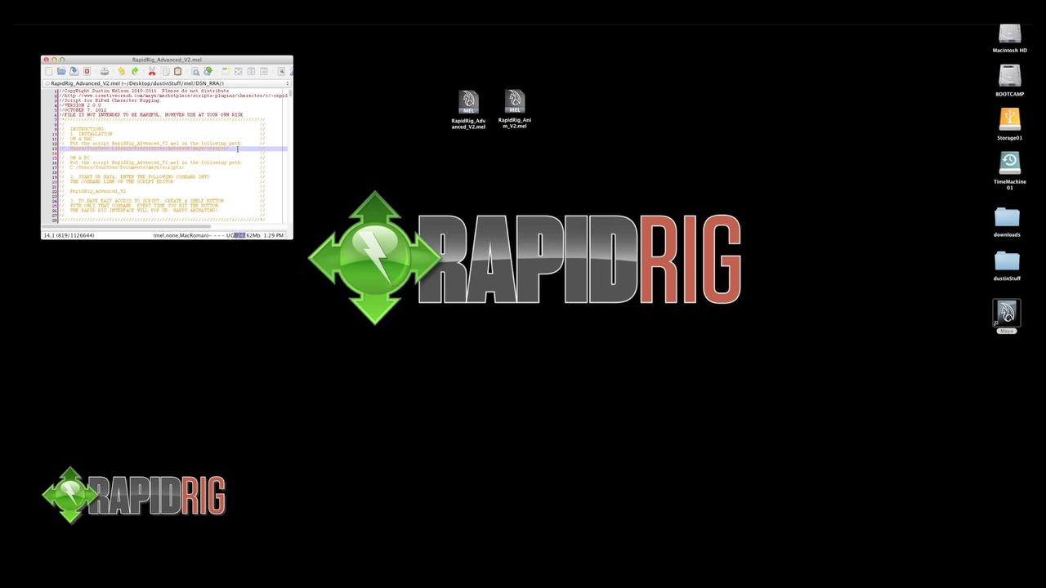
pyautogui.tripleClick(183, 167)
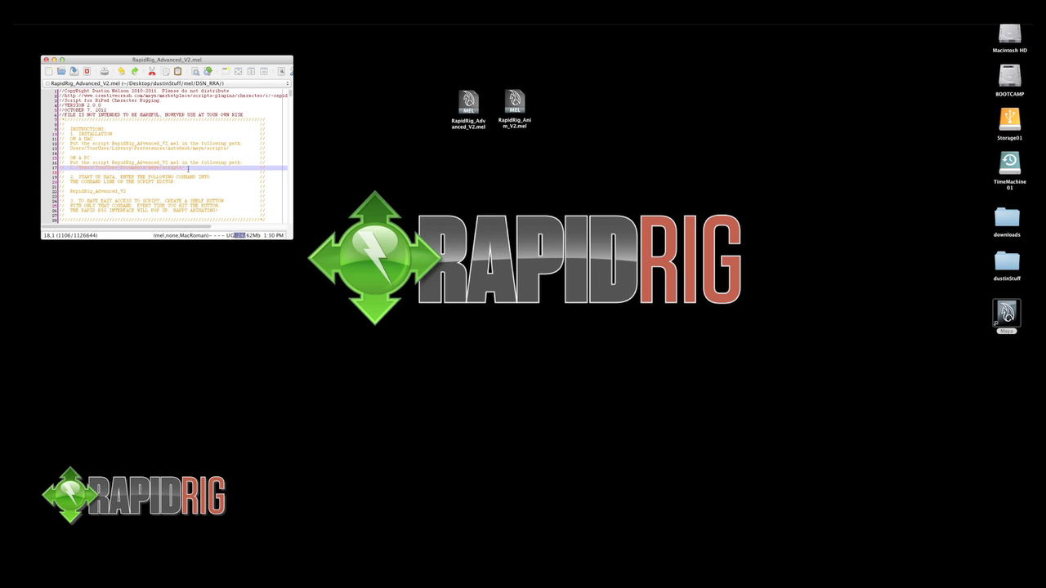
pyautogui.tripleClick(141, 148)
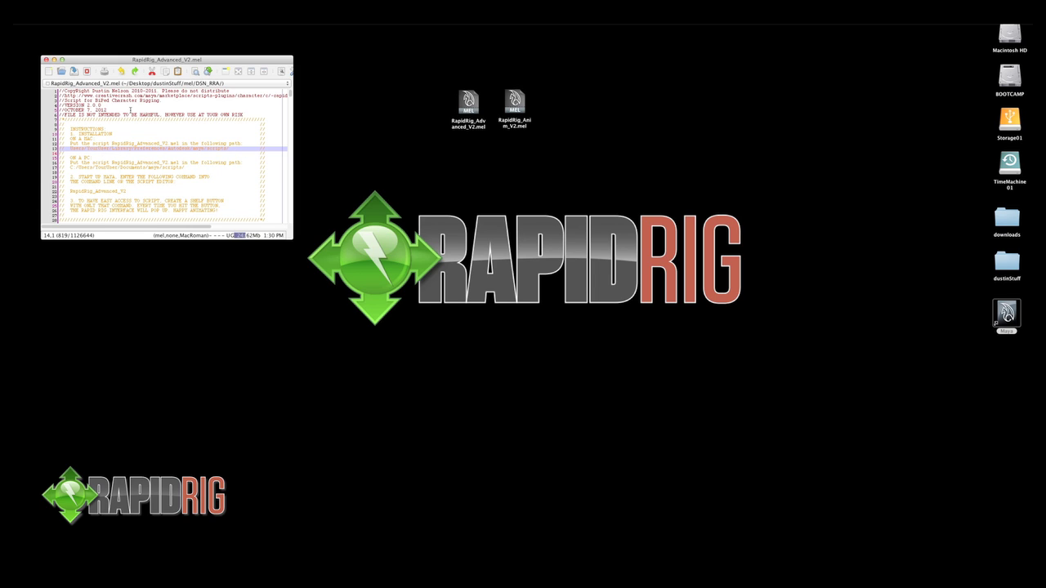
pyautogui.moveTo(105, 106); pyautogui.dragTo(59, 110)
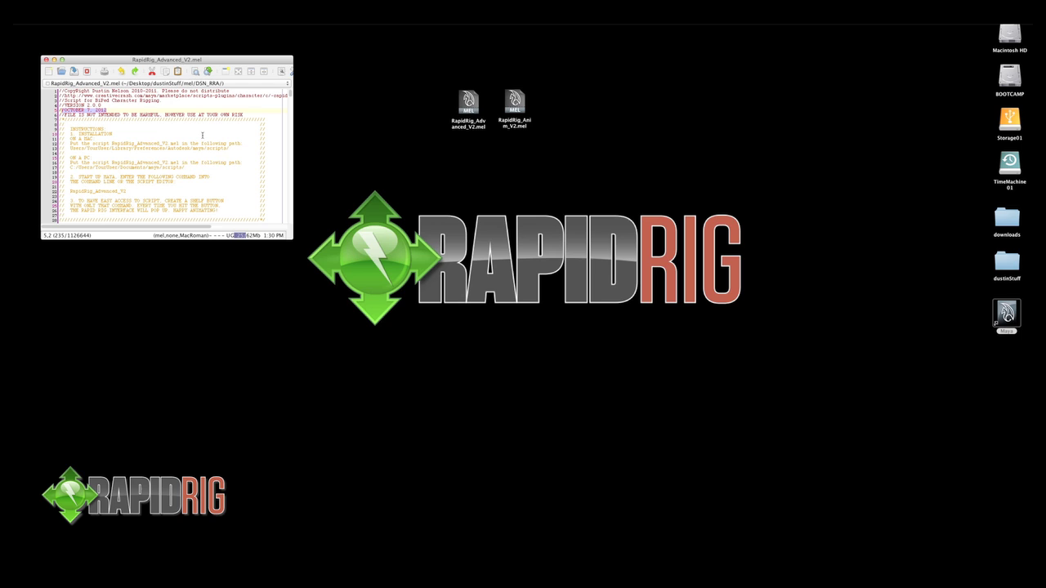
pyautogui.click(150, 110)
# Hide jEdit and launch Autodesk Maya from the desktop.
pyautogui.press('super+h')
pyautogui.click(924, 298)
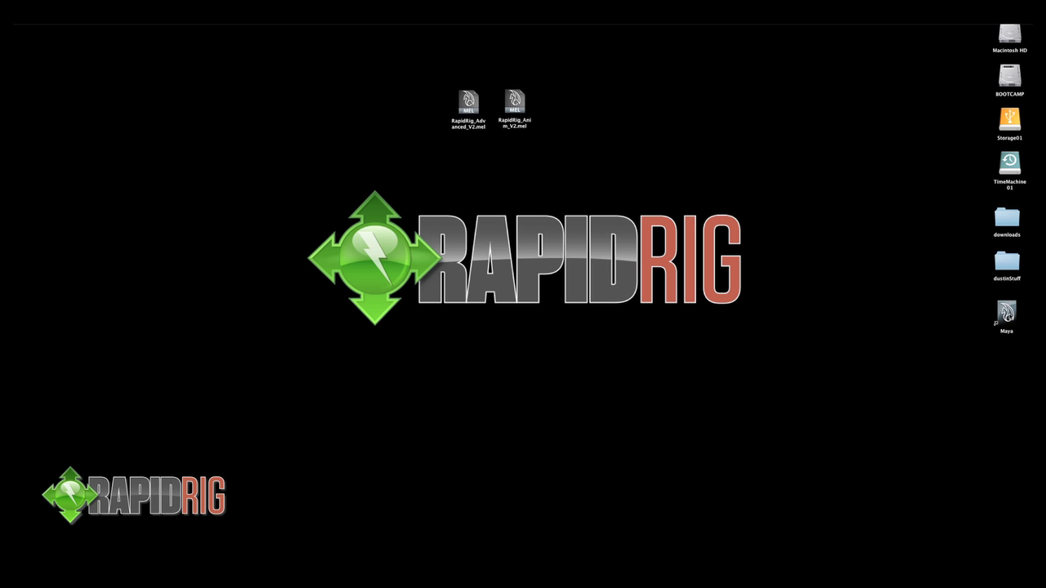
pyautogui.doubleClick(1004, 313)
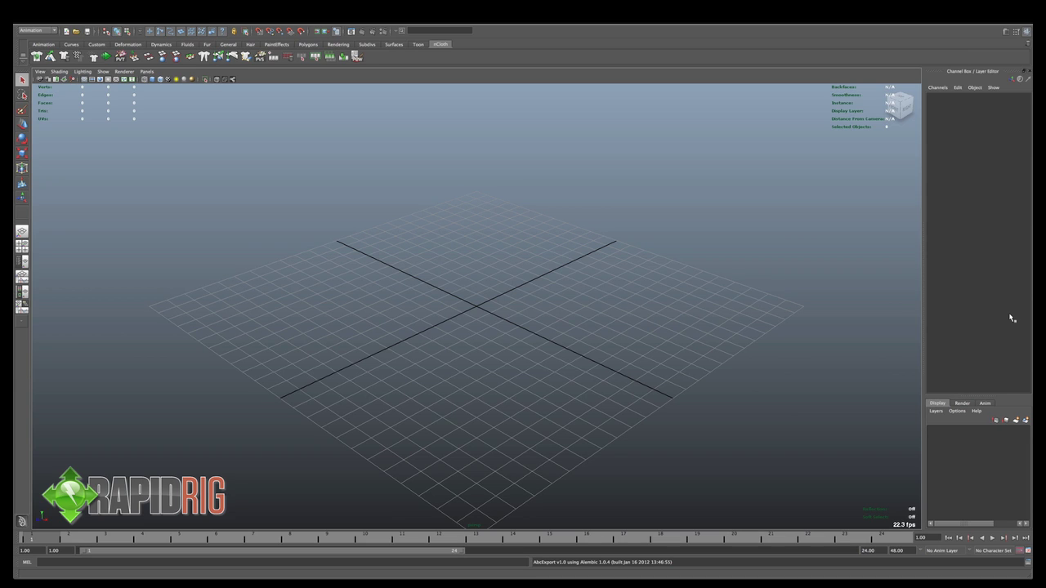
# In the Script Editor's MEL tab, enter the command RapidRig_Advanced_V2.
pyautogui.click(1028, 564)
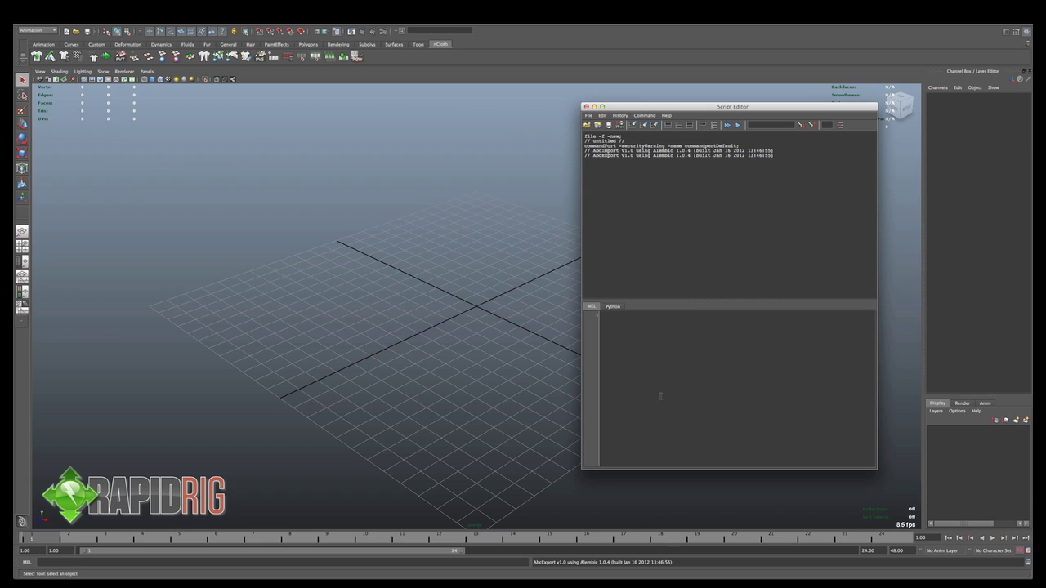
pyautogui.click(693, 364)
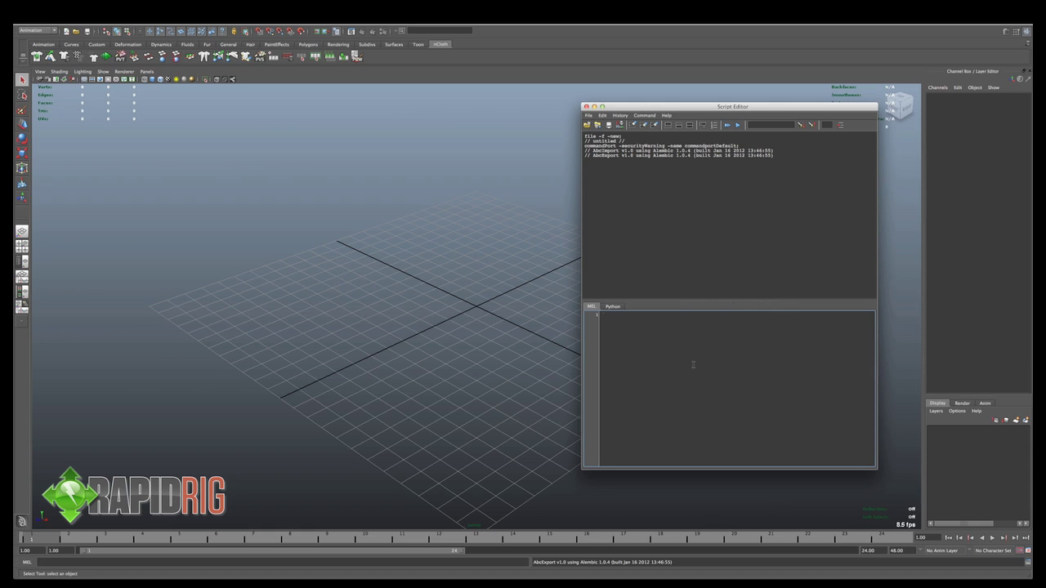
pyautogui.write('RapidRig_Advanced_V2')
# Run RapidRig_Advanced_V2 to open the Rapid Rig Advanced 2 window.
pyautogui.moveTo(699, 362); pyautogui.dragTo(556, 307)
pyautogui.hotkey('ctrl', 'Return')
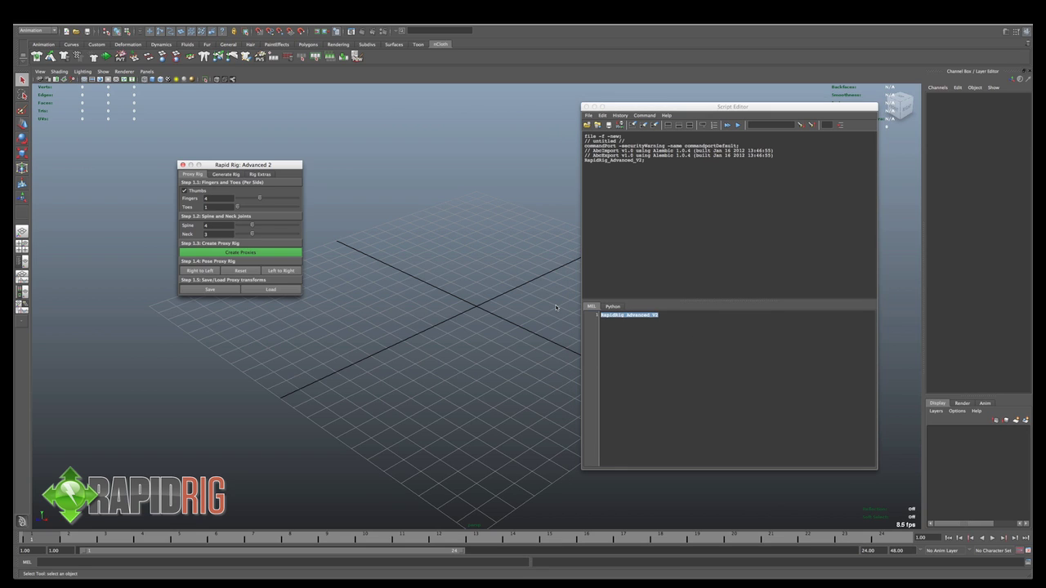
pyautogui.moveTo(255, 164); pyautogui.dragTo(248, 164)
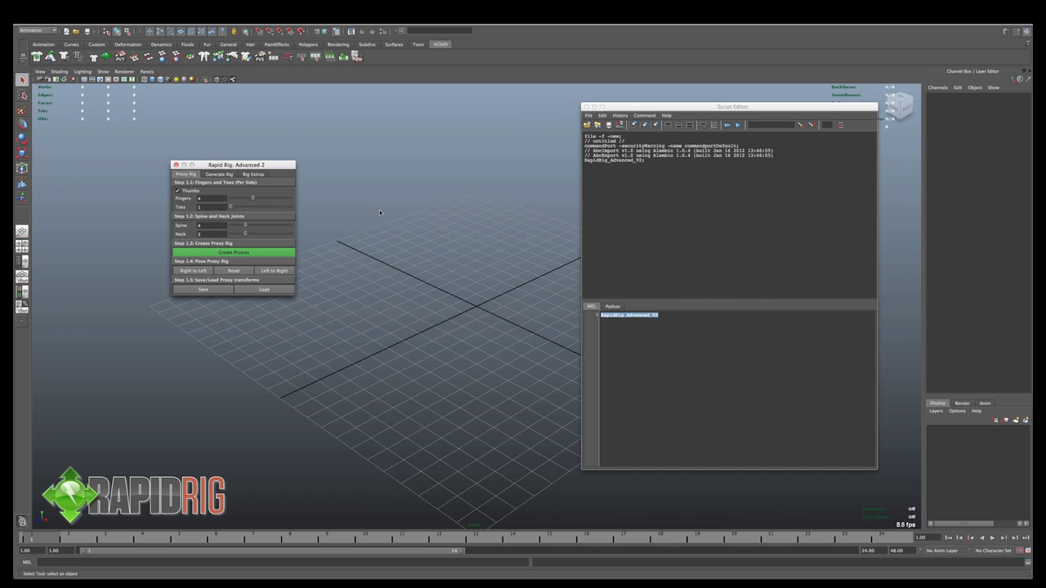
# Enter and run RapidRig_Anim_V2 on a new line, then reselect the Advanced command.
pyautogui.click(697, 372)
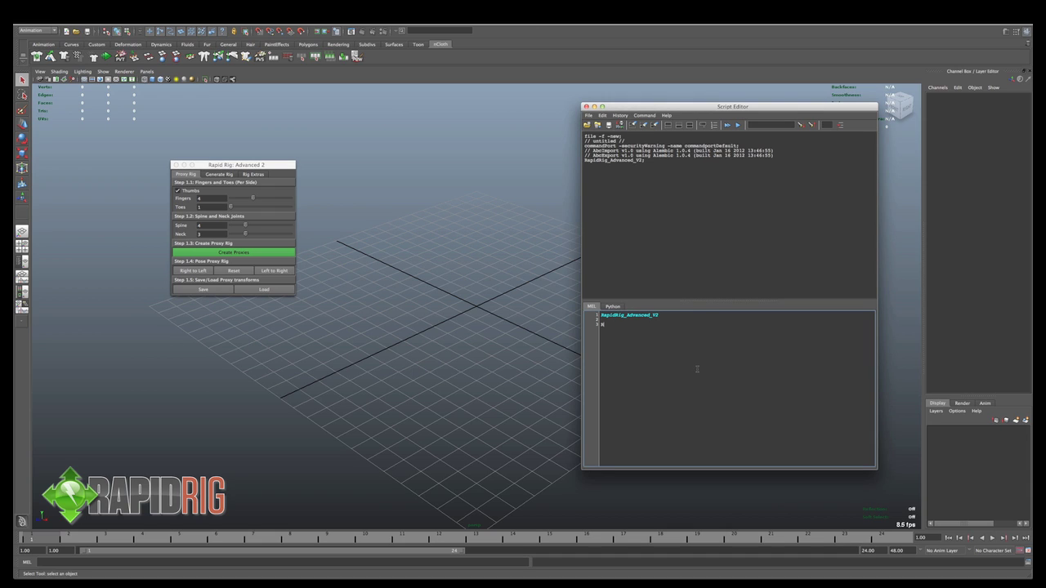
pyautogui.write('RapidRig_Anim_V2')
pyautogui.moveTo(647, 325); pyautogui.dragTo(601, 326)
pyautogui.hotkey('ctrl', 'Return')
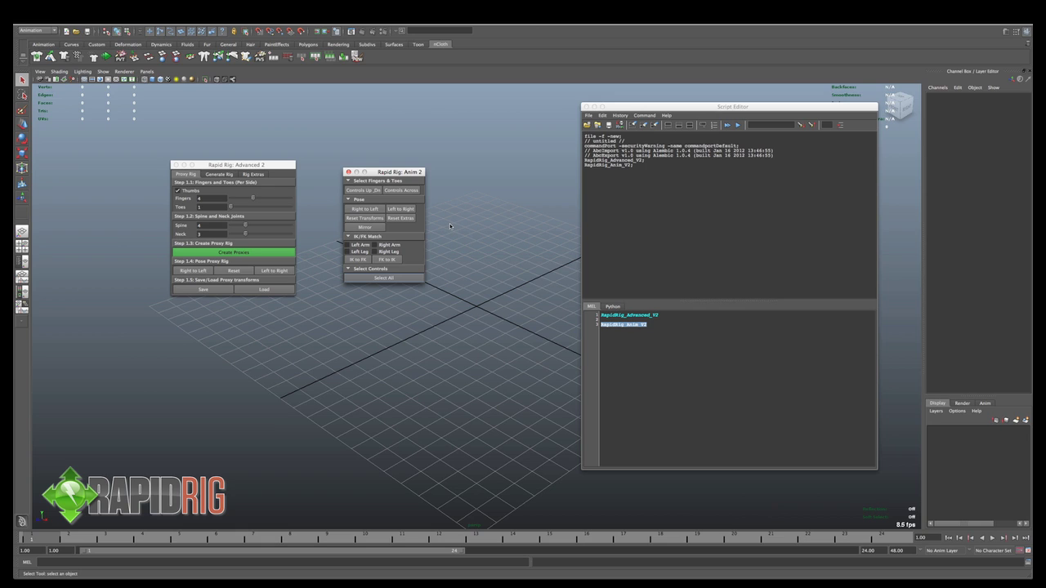
pyautogui.click(668, 314)
pyautogui.moveTo(669, 315); pyautogui.dragTo(599, 315)
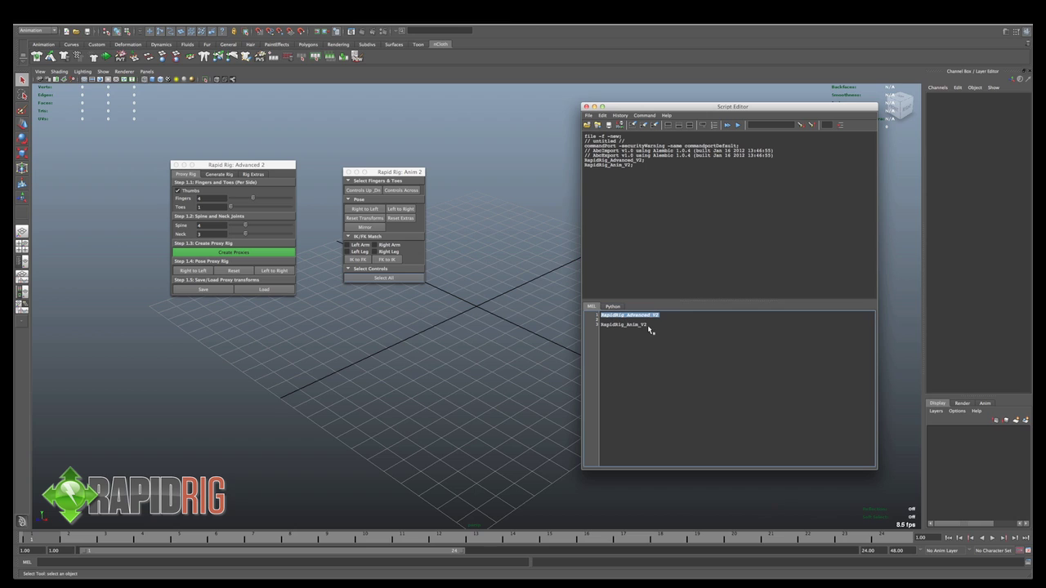
pyautogui.moveTo(664, 316); pyautogui.dragTo(601, 315)
# Close both Rapid Rig windows and create a new shelf named RapidRig.
pyautogui.click(349, 172)
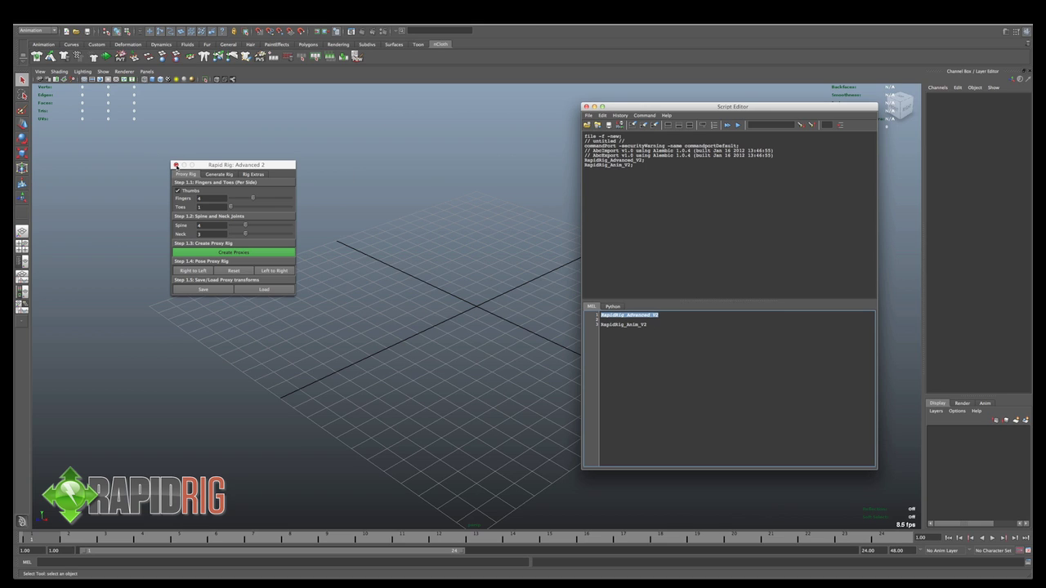
pyautogui.click(176, 165)
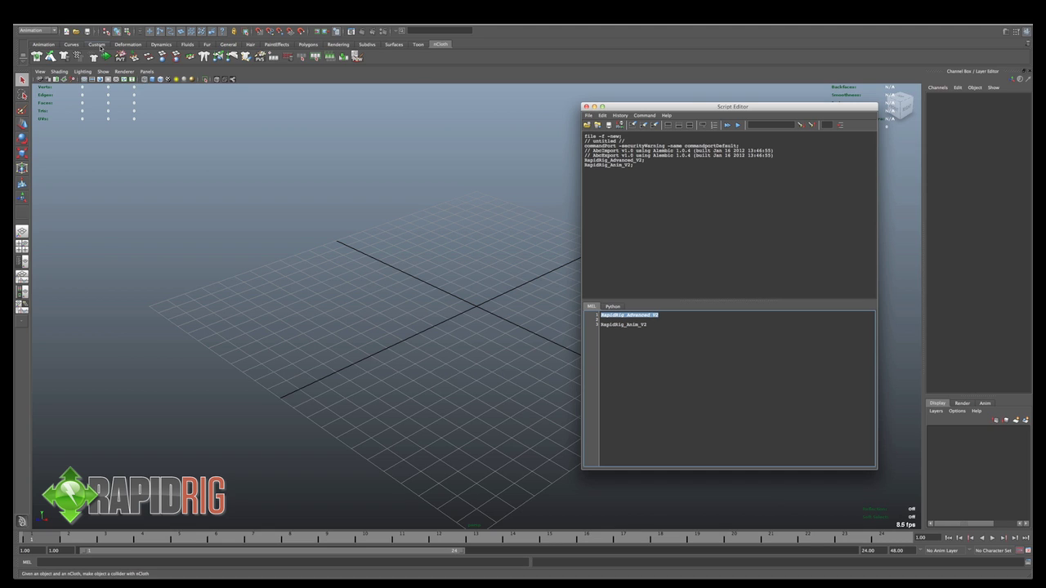
pyautogui.click(23, 61)
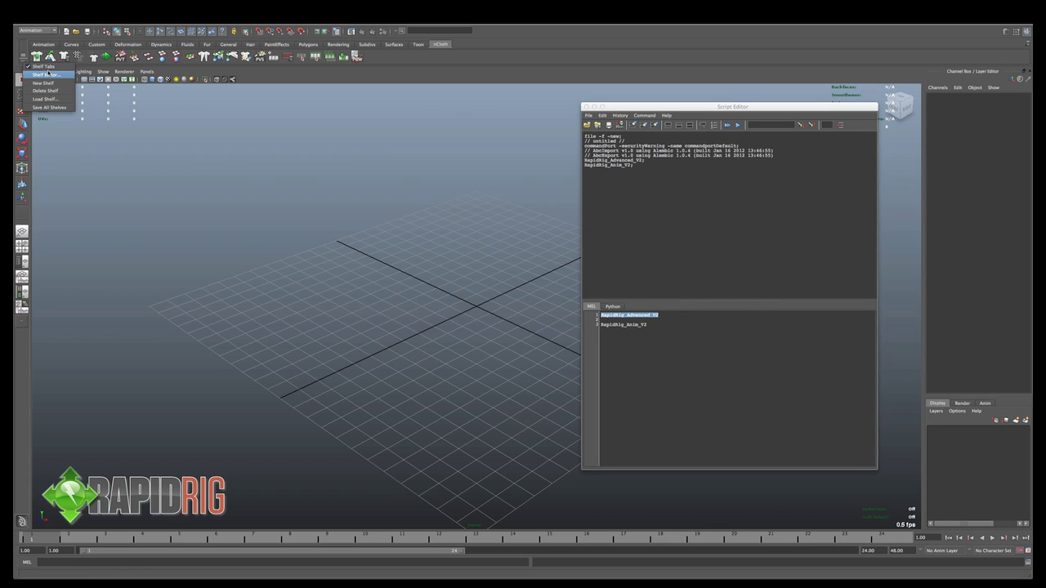
pyautogui.click(42, 83)
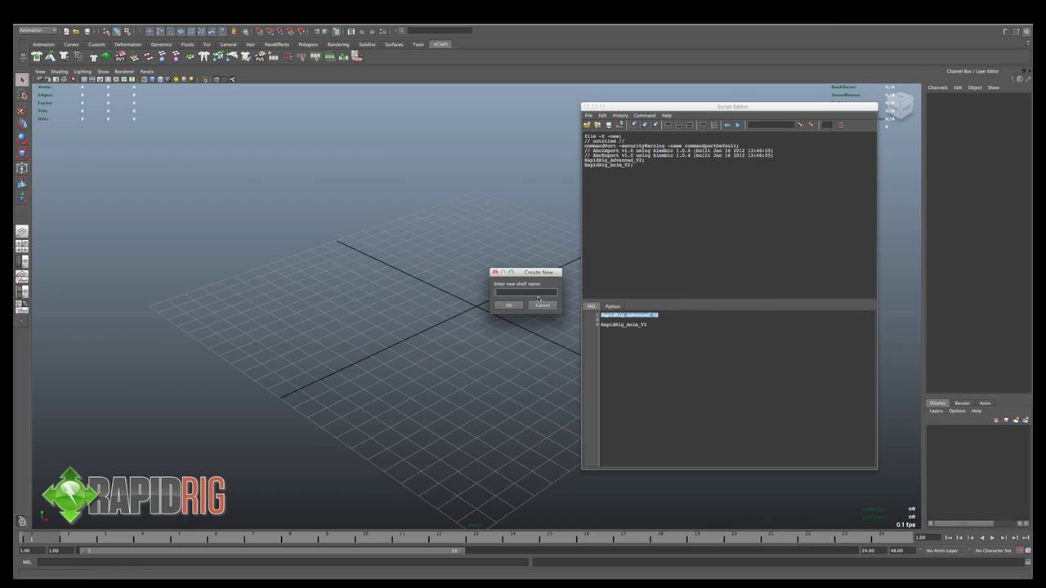
pyautogui.write('RapidRig')
pyautogui.click(517, 305)
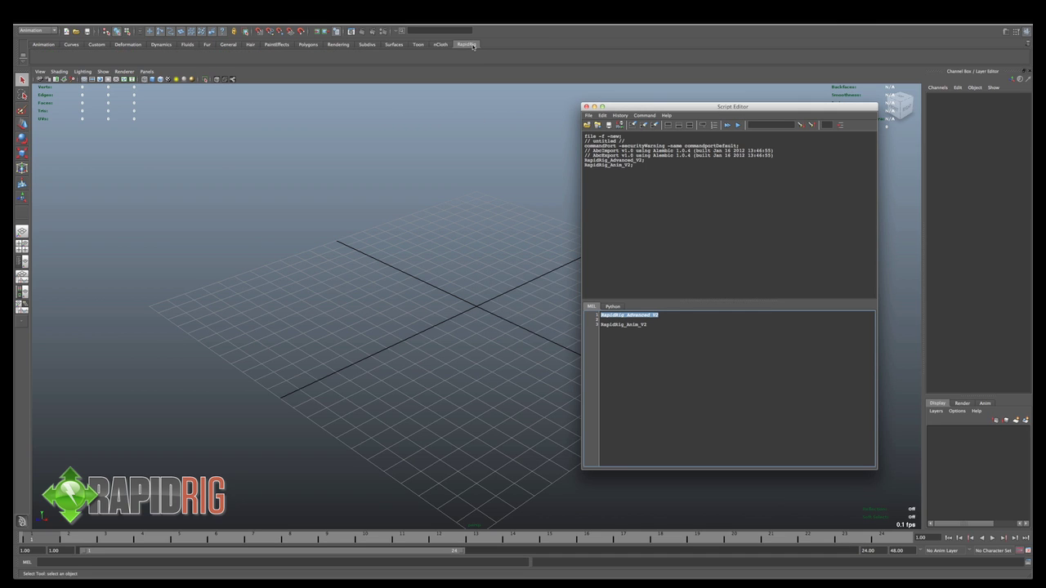
# Drag RapidRig_Advanced_V2 onto the RapidRig shelf and save it as a MEL button.
pyautogui.click(659, 320)
pyautogui.moveTo(669, 319); pyautogui.dragTo(608, 309)
pyautogui.moveTo(630, 315); pyautogui.dragTo(106, 59, button='middle')
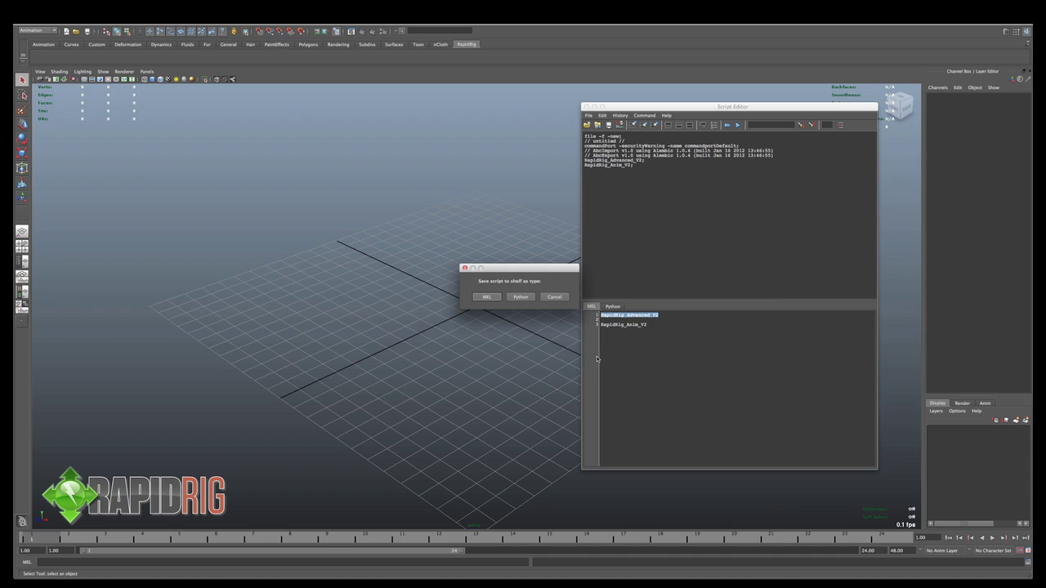
pyautogui.click(487, 296)
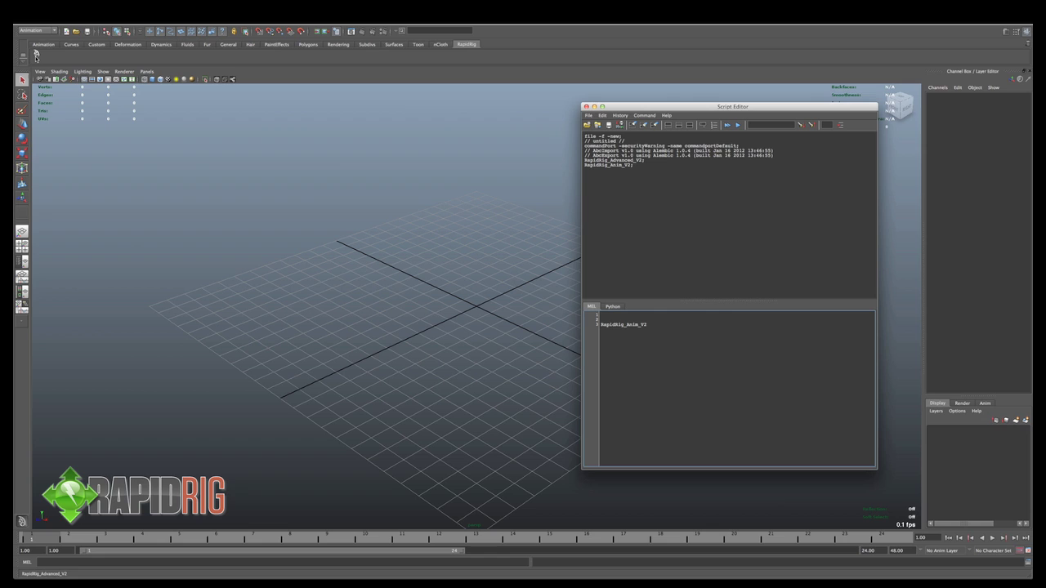
# Drag RapidRig_Anim_V2 onto the RapidRig shelf and save it as a MEL button.
pyautogui.moveTo(659, 329); pyautogui.dragTo(600, 326)
pyautogui.moveTo(624, 325); pyautogui.dragTo(109, 57, button='middle')
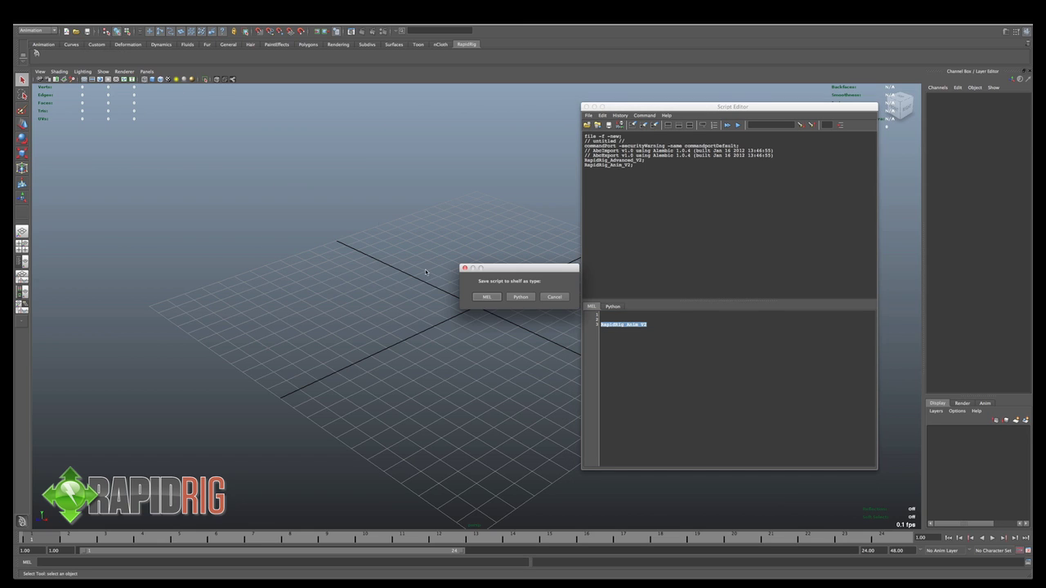
pyautogui.click(487, 298)
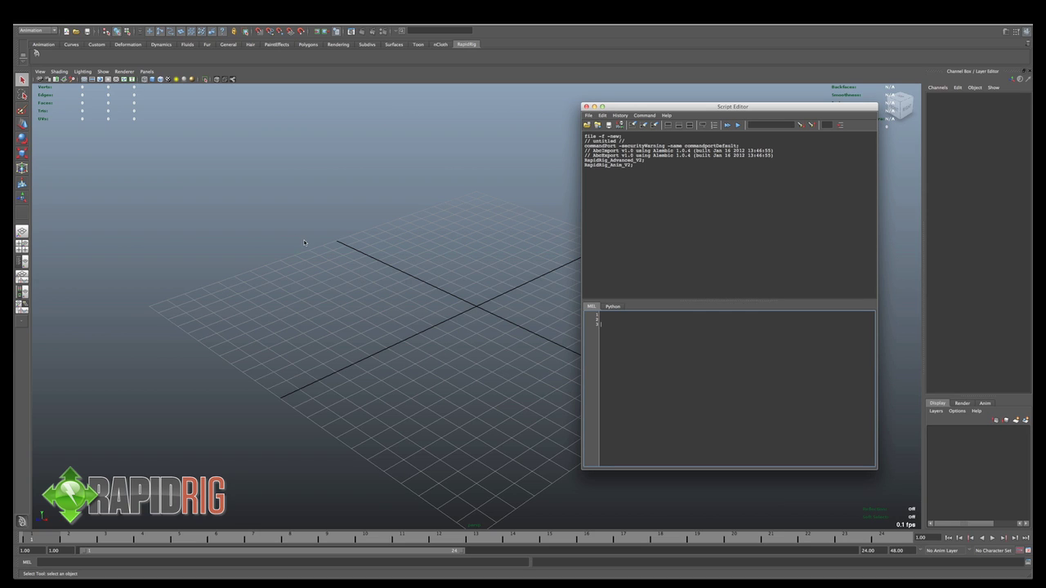
pyautogui.click(103, 130)
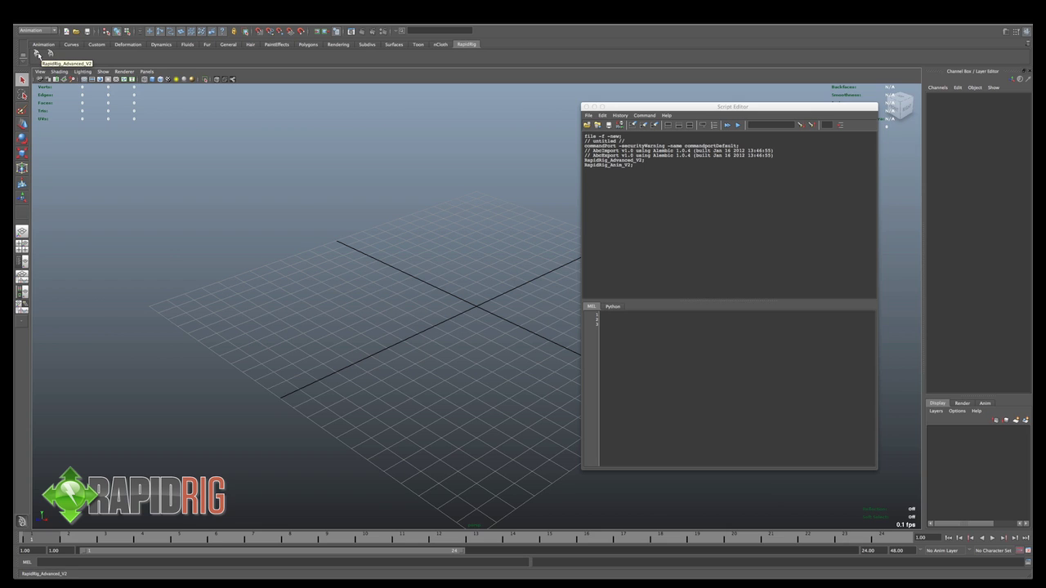
# Test both shelf buttons to open the Advanced 2 and Anim 2 windows, then close them.
pyautogui.click(37, 55)
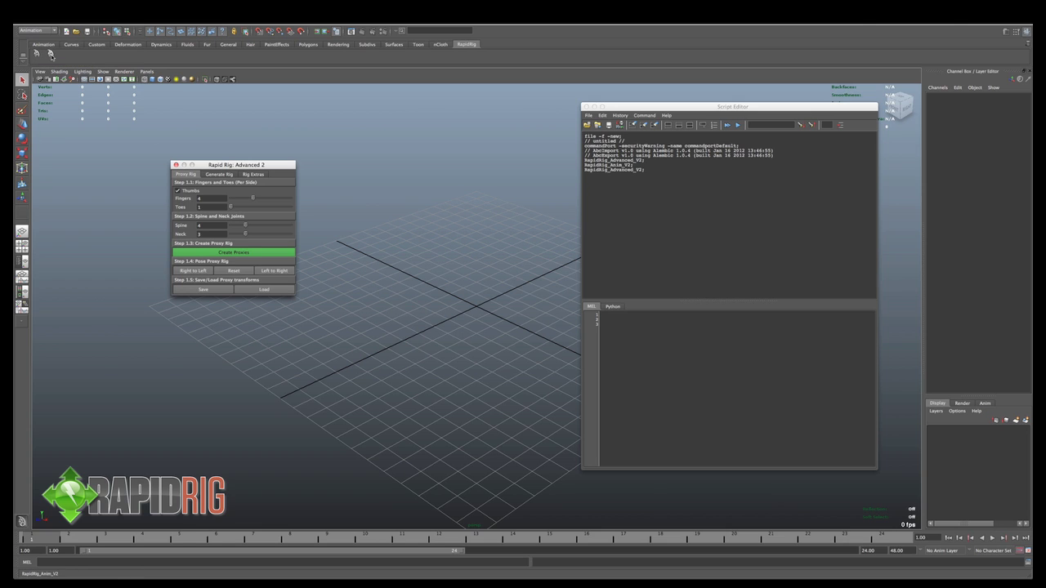
pyautogui.click(50, 54)
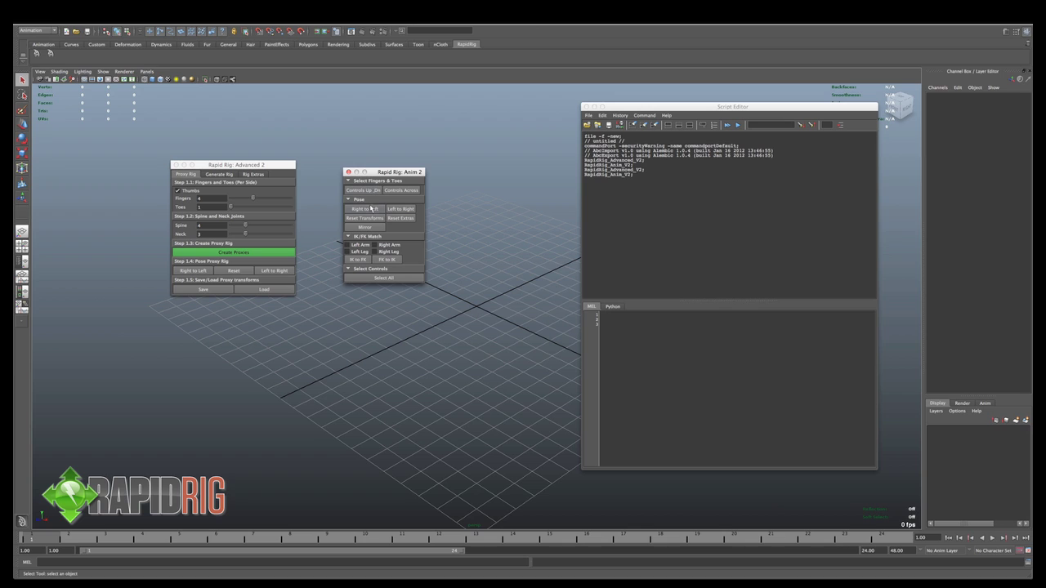
pyautogui.moveTo(243, 168); pyautogui.dragTo(247, 206)
pyautogui.click(37, 54)
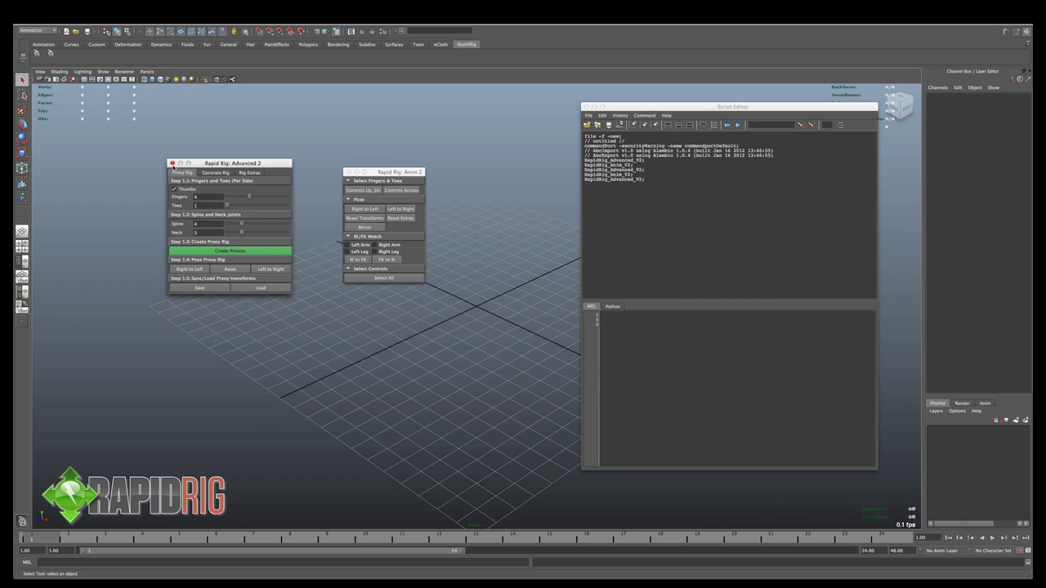
pyautogui.click(172, 163)
pyautogui.click(347, 172)
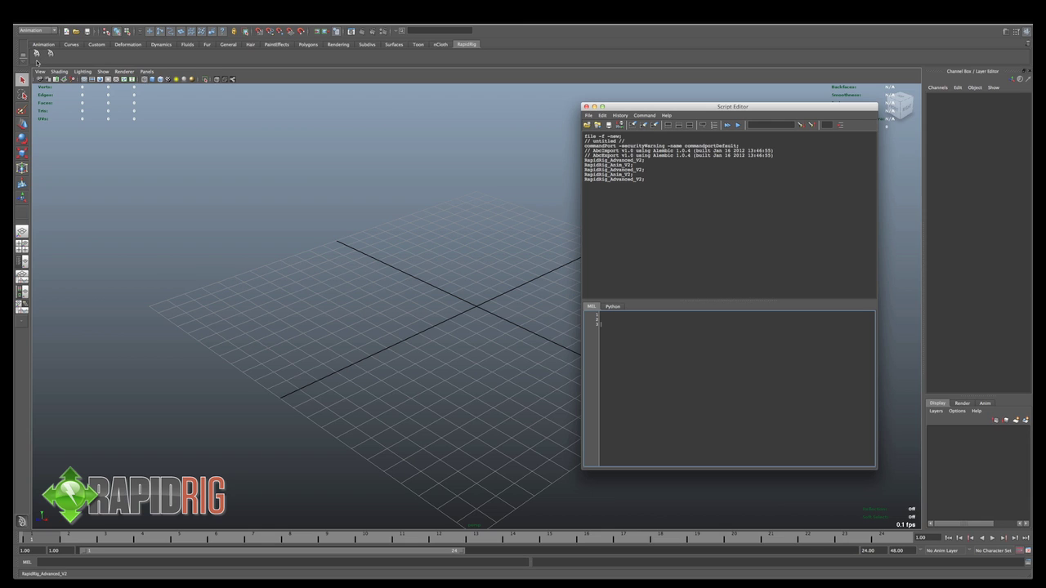
pyautogui.click(24, 62)
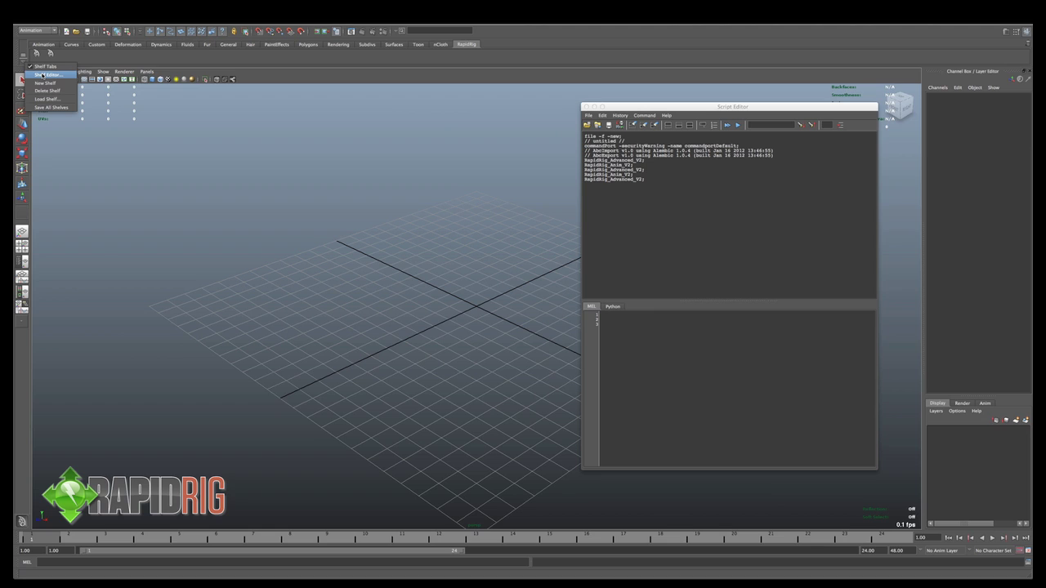
# In the Shelf Editor, label the Advanced button RRA and Anim button RRN, then save all shelves.
pyautogui.click(44, 75)
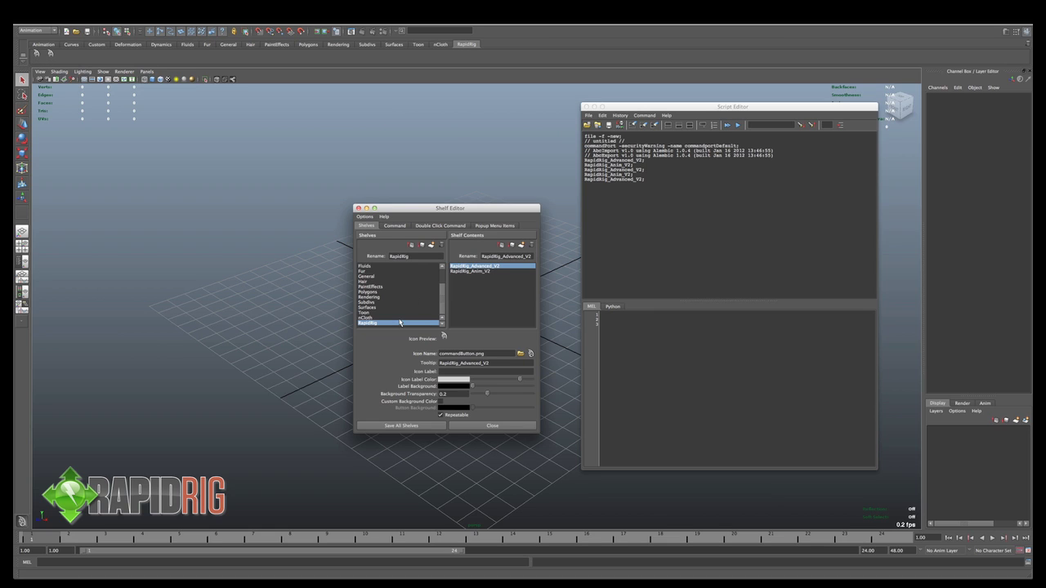
pyautogui.click(492, 267)
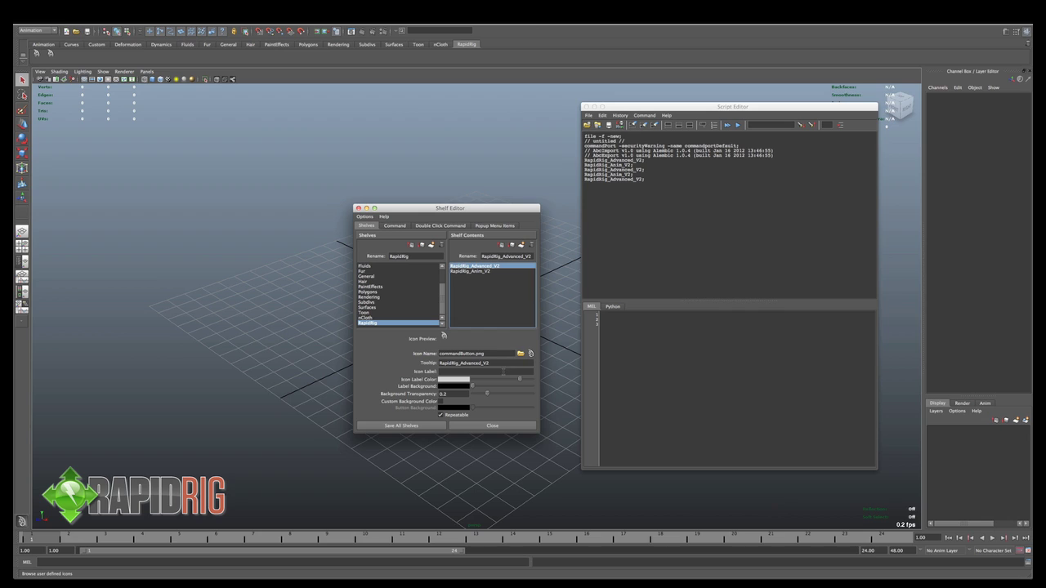
pyautogui.press('Tab')
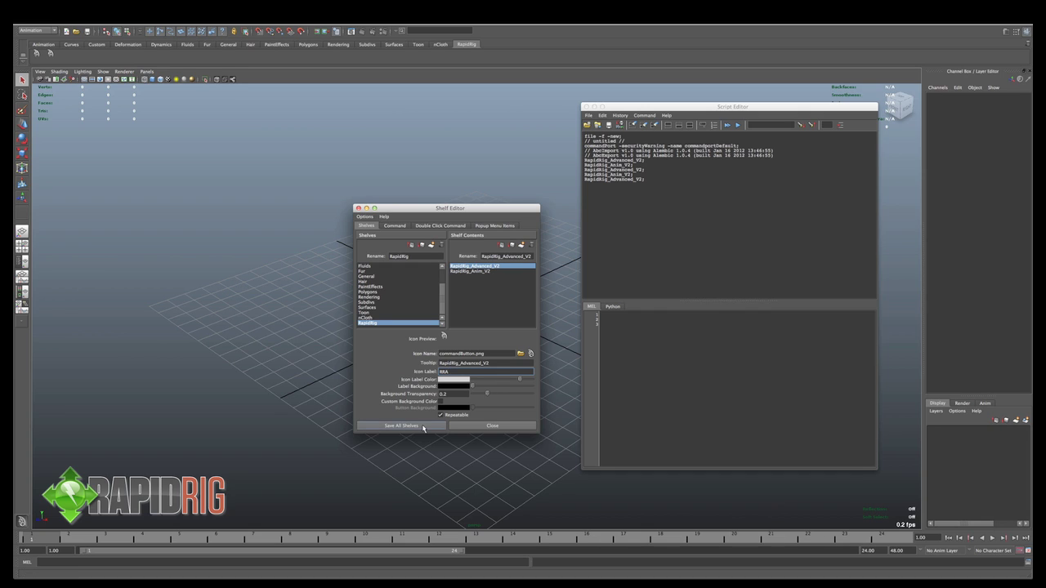
pyautogui.click(477, 271)
pyautogui.click(458, 372)
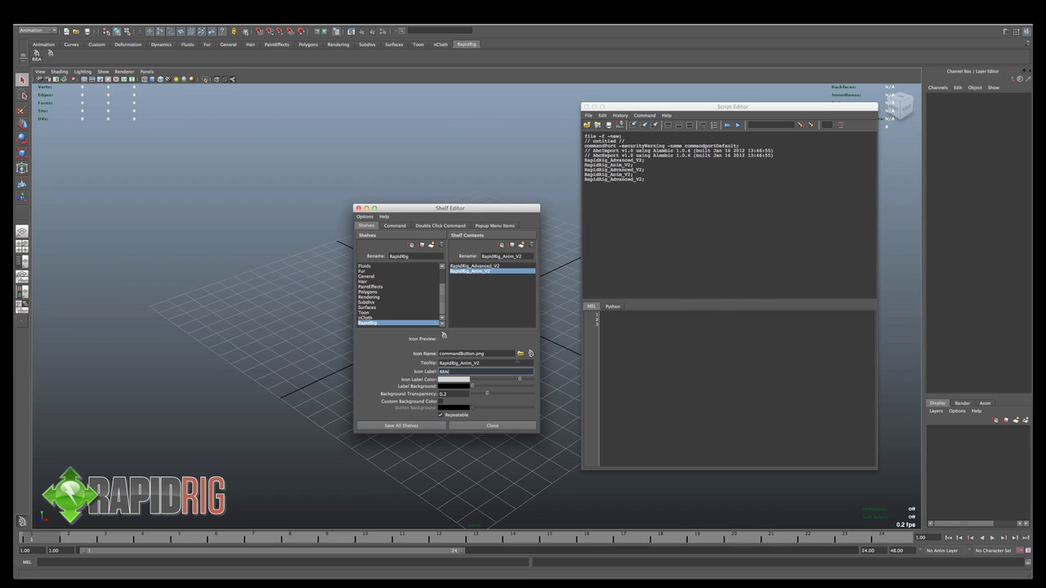
pyautogui.click(430, 426)
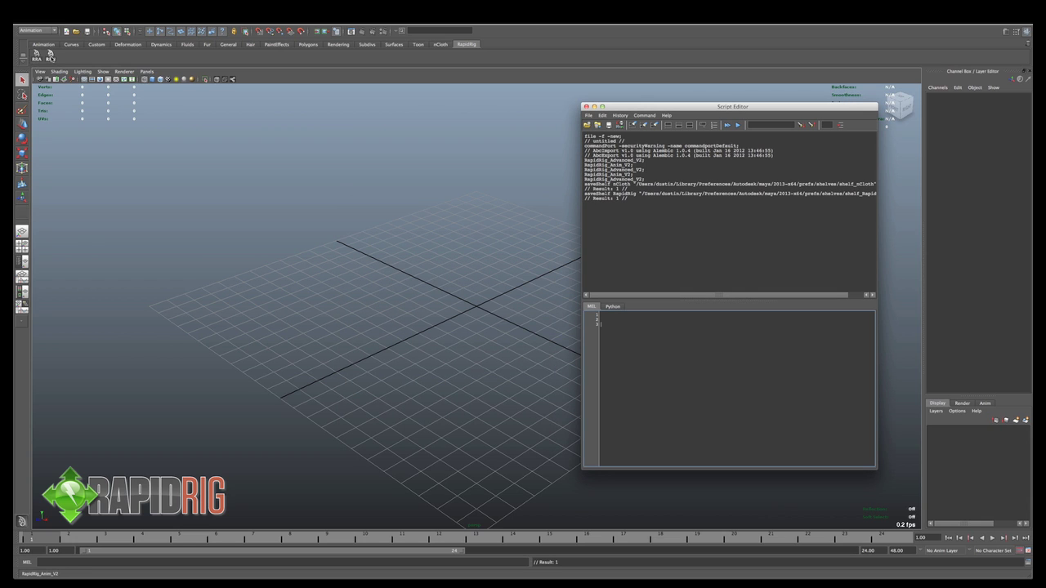
# Open Rapid Rig Advanced 2 from RRA and Anim 2 from RRN, placed side by side.
pyautogui.click(36, 59)
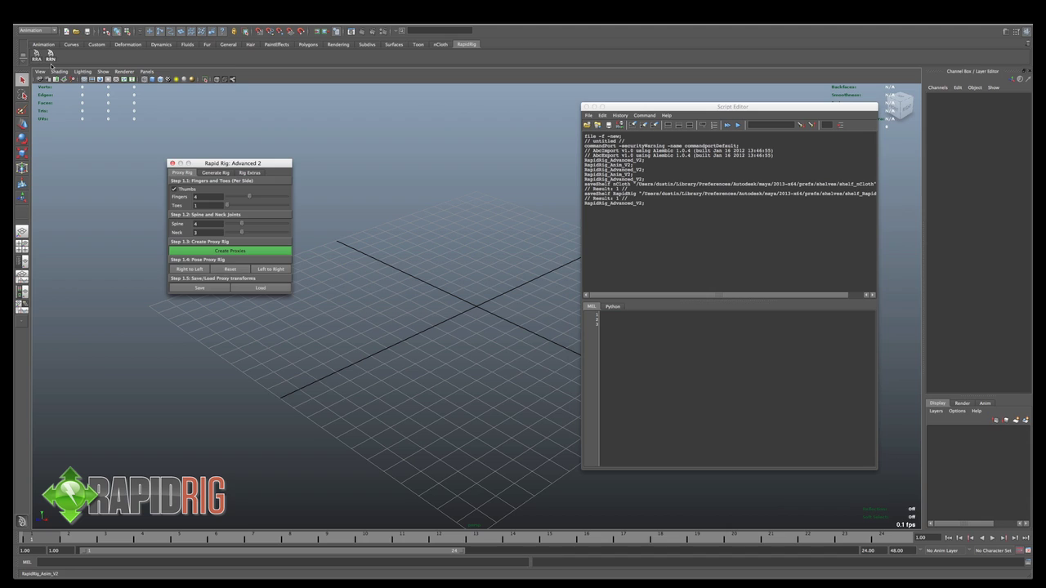
pyautogui.moveTo(255, 163); pyautogui.dragTo(226, 166)
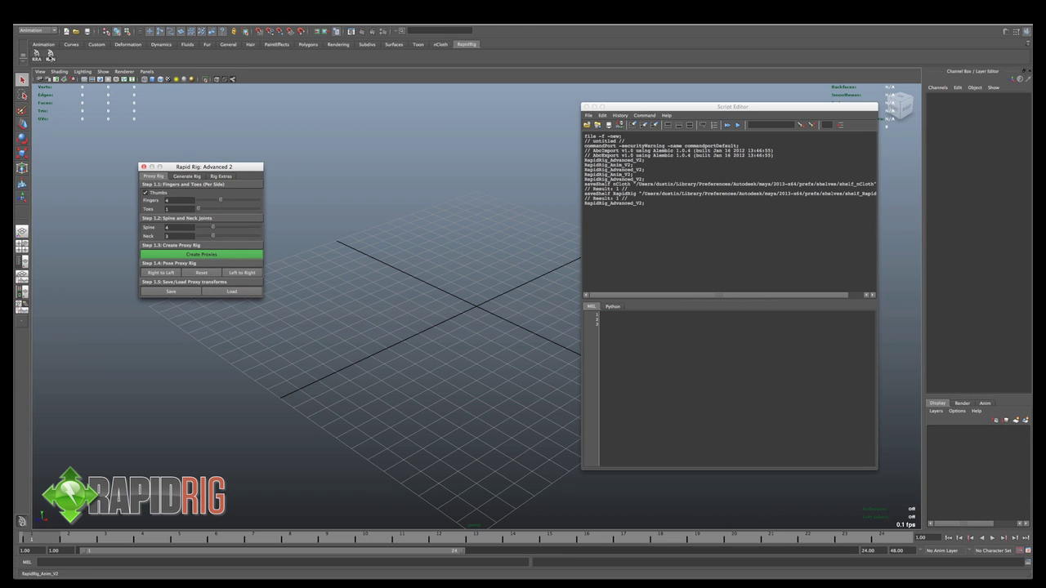
pyautogui.click(50, 58)
pyautogui.moveTo(383, 172); pyautogui.dragTo(356, 169)
pyautogui.click(489, 210)
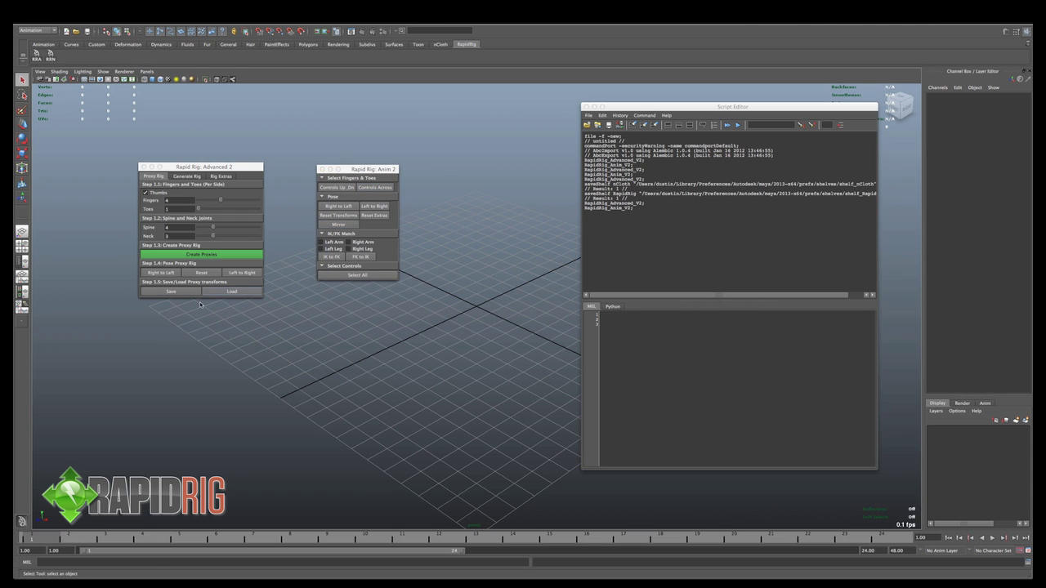